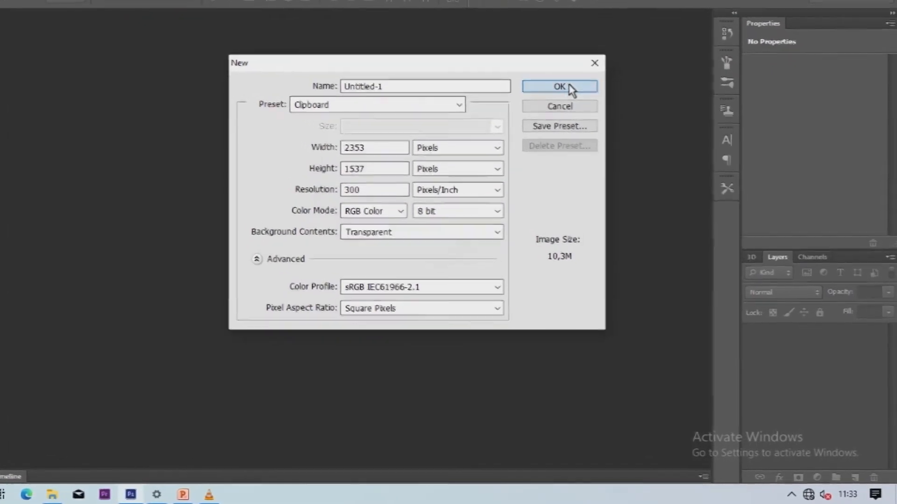
# Create the new canvas and add a black (#000000) Solid Color fill layer.
pyautogui.click(692, 134)
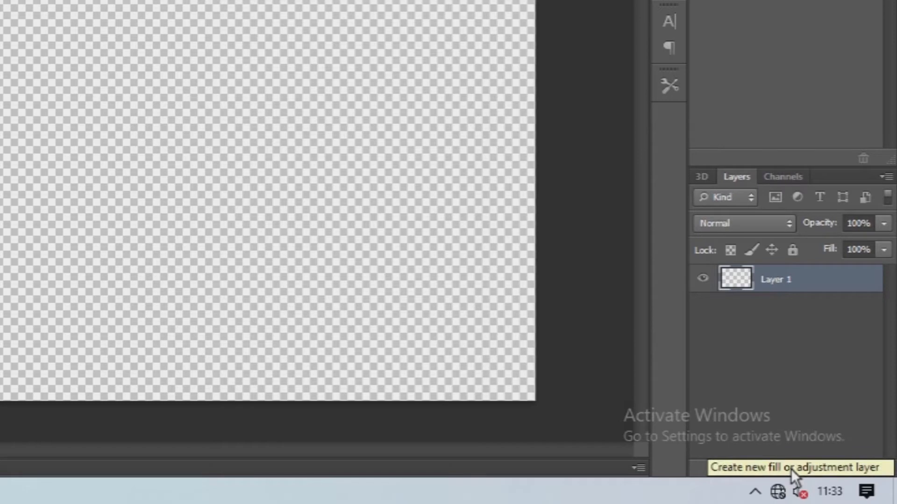
pyautogui.click(791, 469)
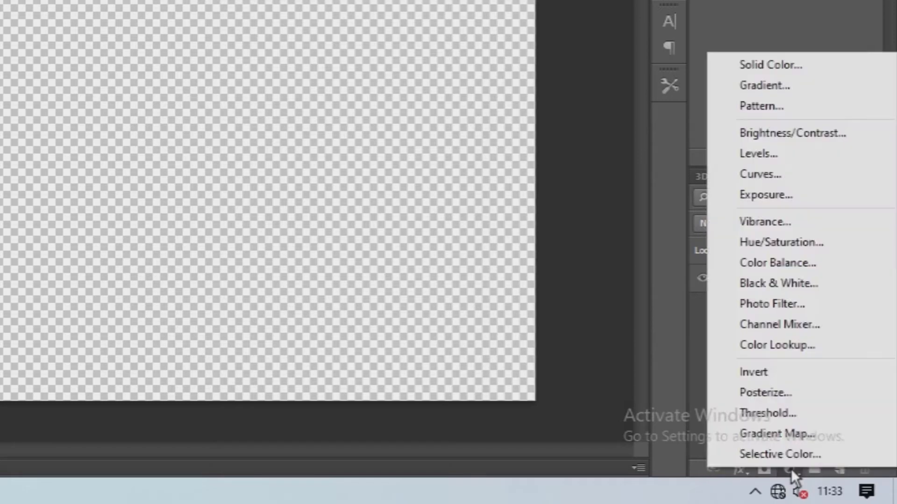
pyautogui.click(776, 71)
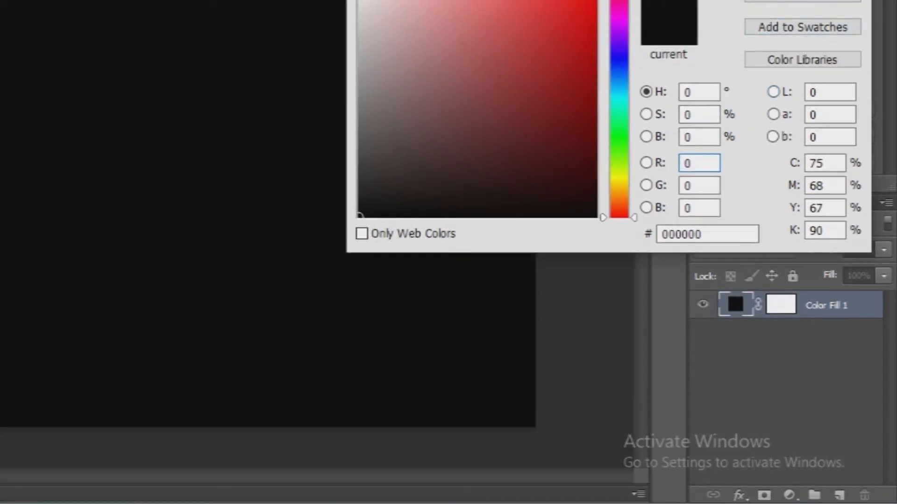
pyautogui.press('Return')
# Delete the layer mask from the Color Fill 1 layer.
pyautogui.click(769, 360)
pyautogui.click(786, 309)
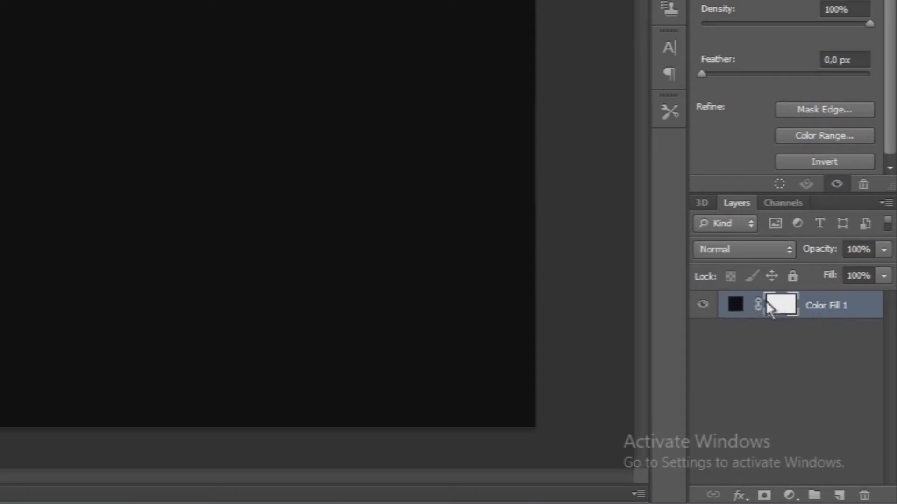
pyautogui.rightClick(783, 305)
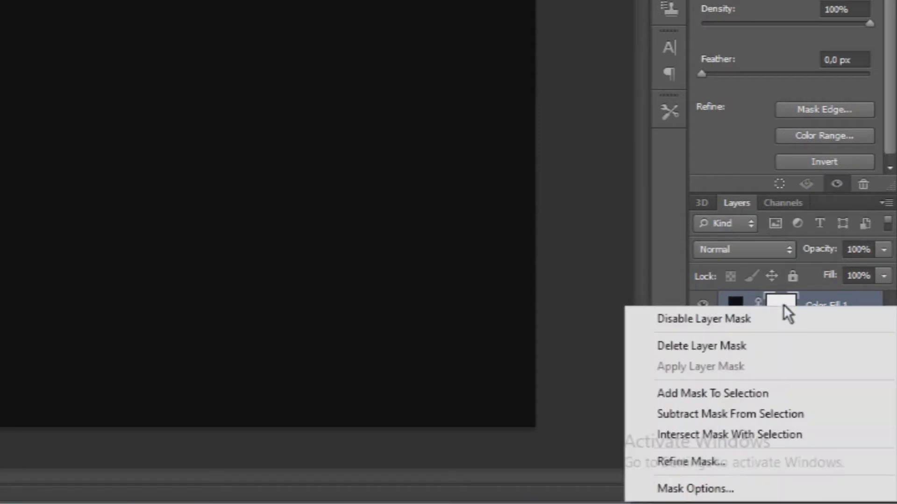
pyautogui.click(750, 348)
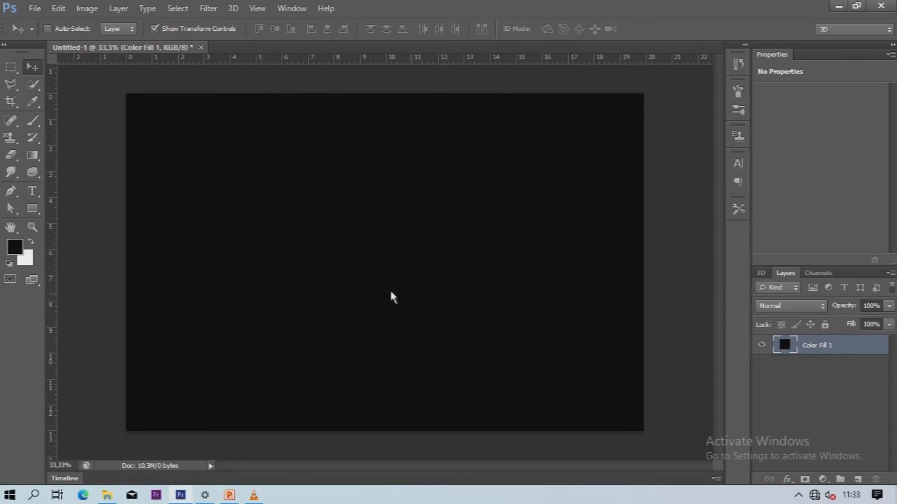
pyautogui.click(32, 190)
pyautogui.click(205, 200)
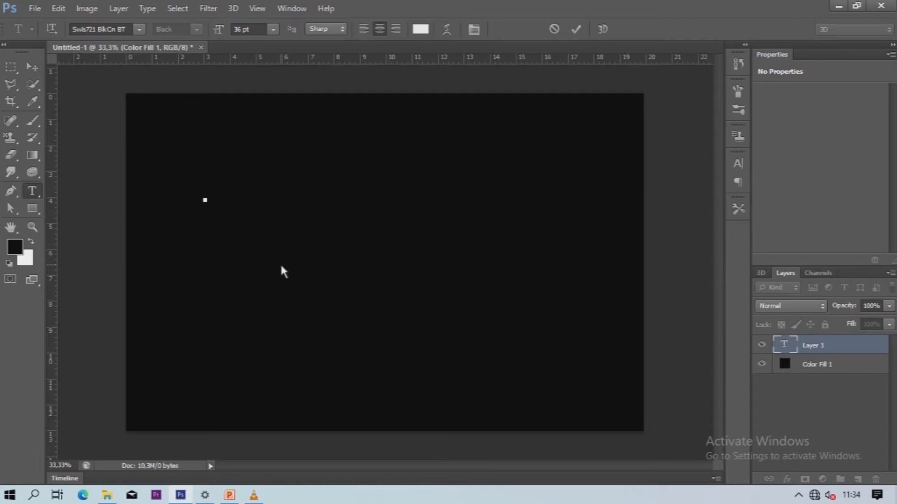
pyautogui.write('ba')
pyautogui.press('BackSpace')
pyautogui.press('BackSpace')
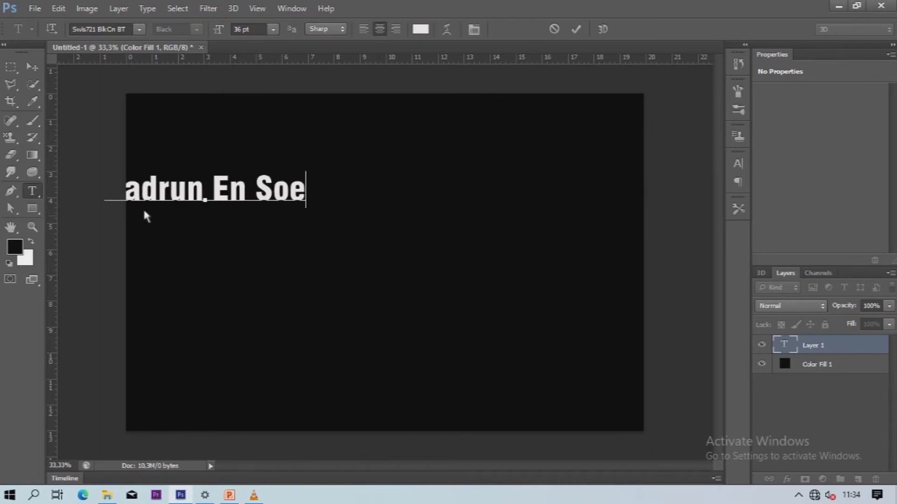
# Move the text to the canvas centre and apply its pending transformation.
pyautogui.click(32, 66)
pyautogui.moveTo(313, 228); pyautogui.dragTo(600, 272)
pyautogui.moveTo(553, 239); pyautogui.dragTo(517, 245)
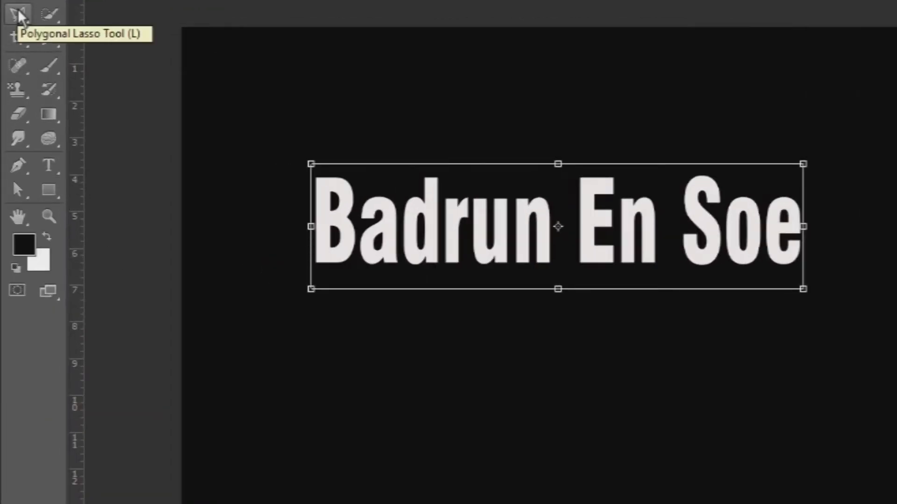
pyautogui.click(18, 10)
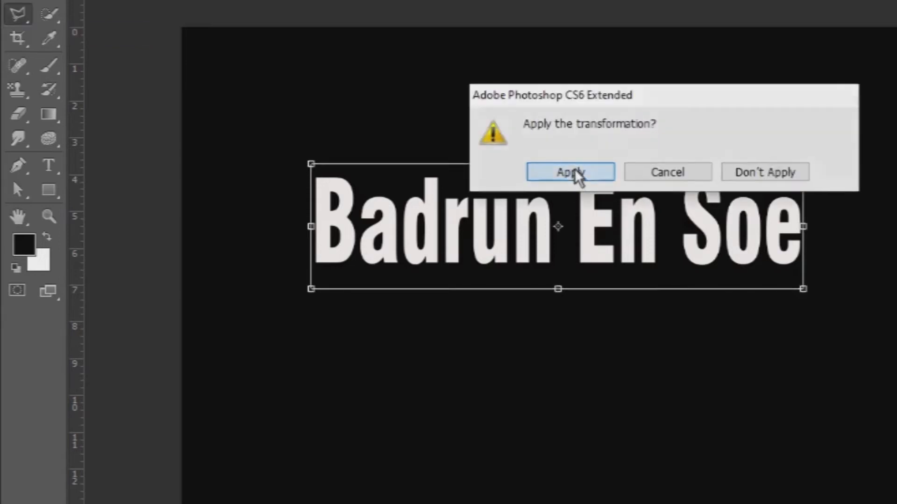
pyautogui.click(571, 172)
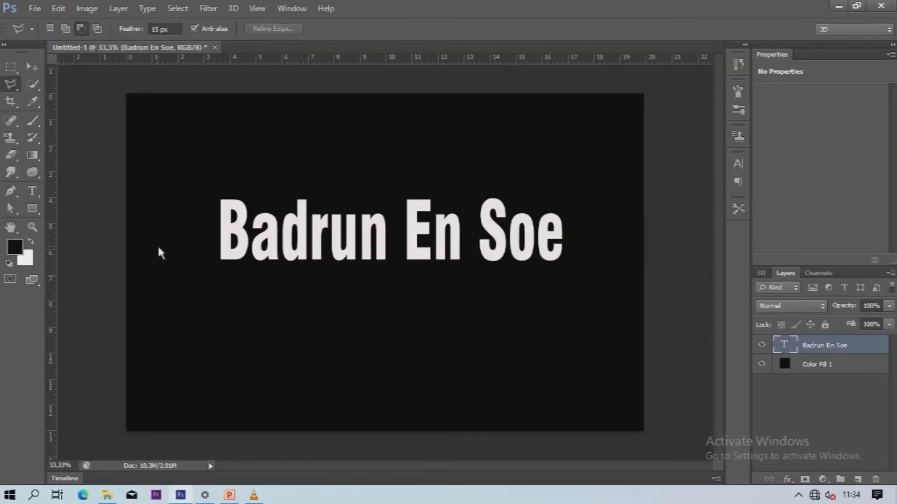
# Draw a four-point slanted selection over the text's lower half, redoing the first attempt.
pyautogui.click(191, 243)
pyautogui.click(592, 281)
pyautogui.click(157, 285)
pyautogui.click(193, 242)
pyautogui.hotkey('ctrl', 'd')
pyautogui.click(199, 234)
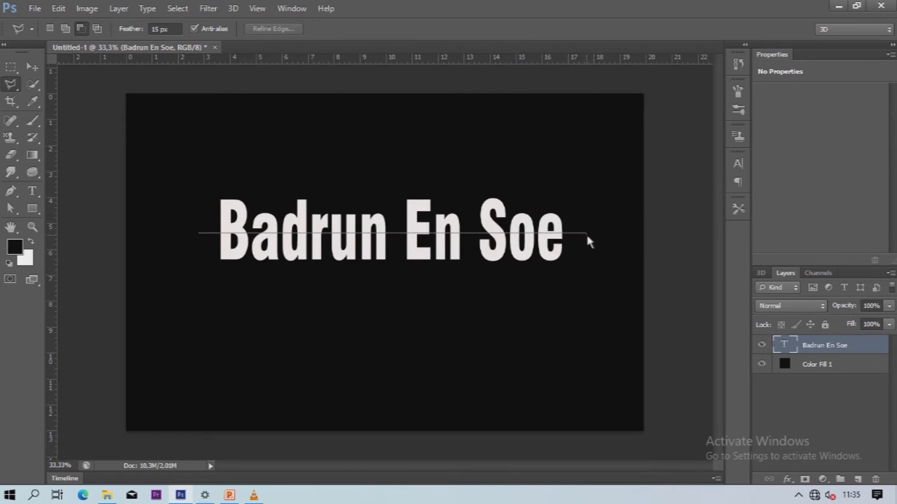
pyautogui.click(575, 282)
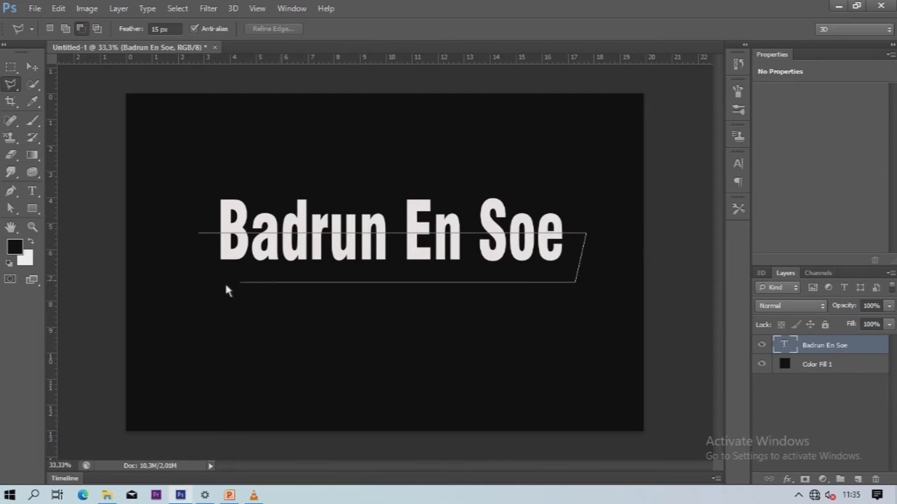
pyautogui.click(171, 282)
pyautogui.click(199, 233)
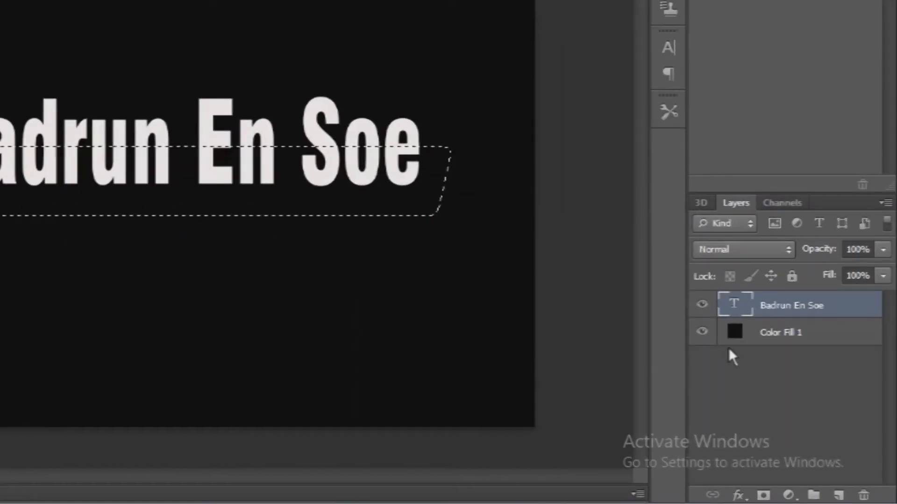
pyautogui.rightClick(770, 299)
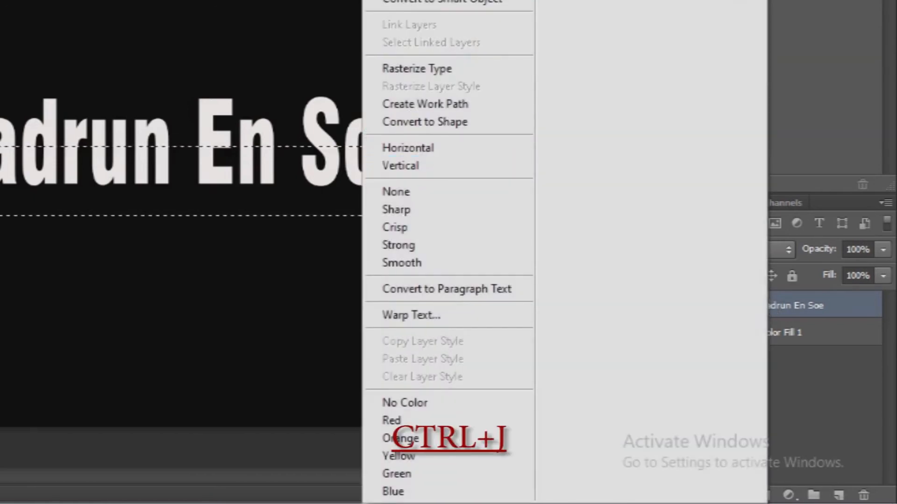
pyautogui.click(421, 2)
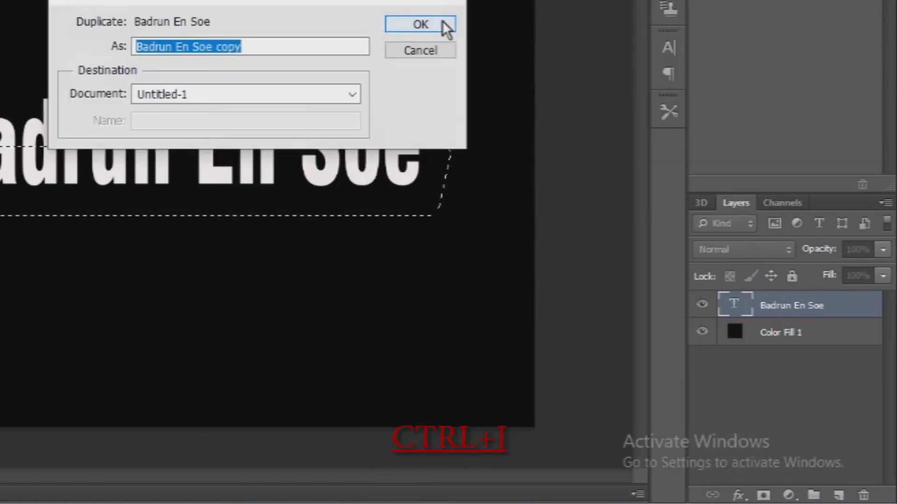
pyautogui.click(444, 28)
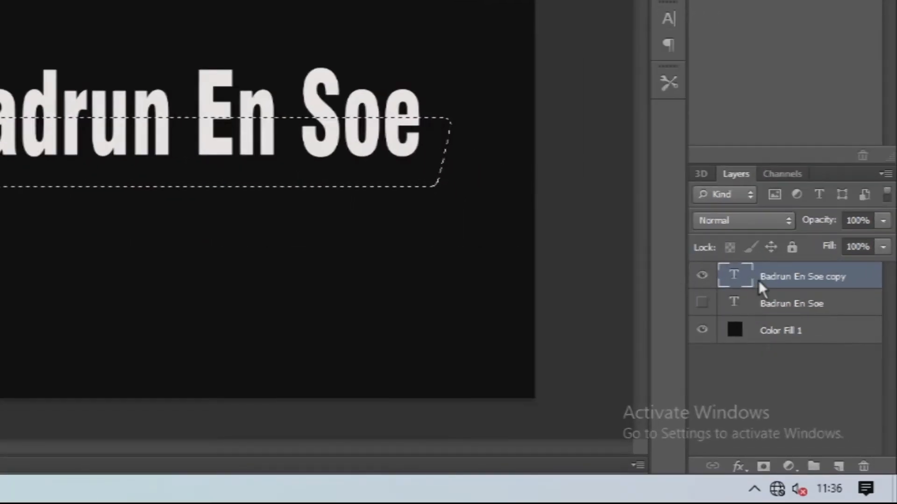
pyautogui.click(764, 467)
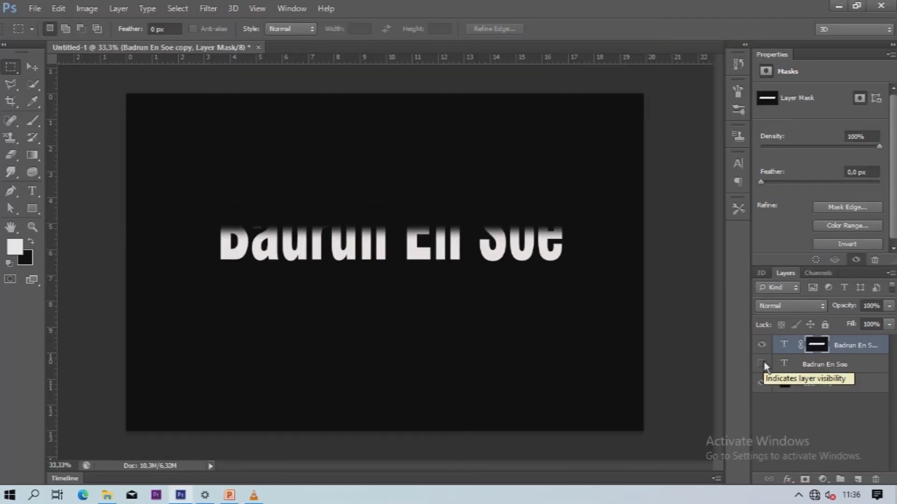
pyautogui.click(703, 303)
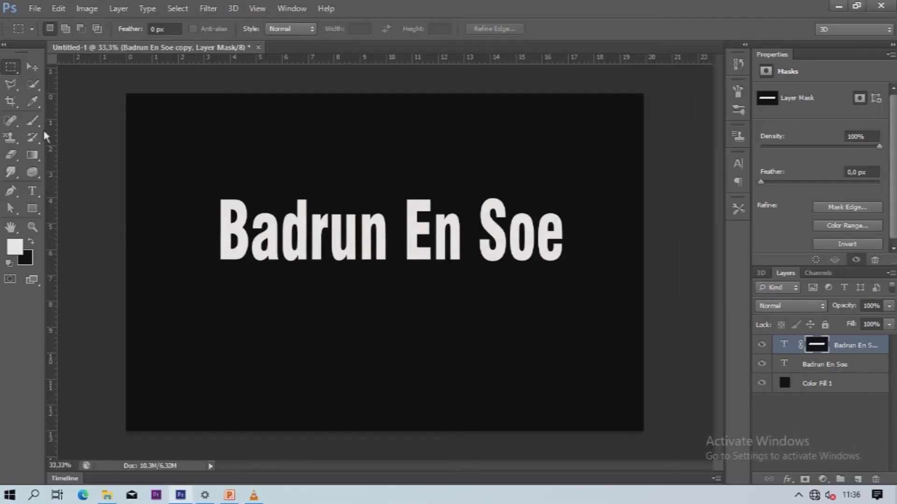
pyautogui.click(32, 68)
# Nudge the text copy down, lower its opacity to 31%, and start a free transform.
pyautogui.hotkey('shift', 'Down')
pyautogui.hotkey('shift', 'Down')
pyautogui.hotkey('shift', 'Down')
pyautogui.hotkey('shift', 'Down')
pyautogui.hotkey('shift', 'Down')
pyautogui.hotkey('shift', 'Down')
pyautogui.hotkey('shift', 'Down')
pyautogui.hotkey('shift', 'Down')
pyautogui.hotkey('shift', 'Down')
pyautogui.hotkey('shift', 'Down')
pyautogui.hotkey('shift', 'Down')
pyautogui.hotkey('shift', 'Down')
pyautogui.hotkey('shift', 'Down')
pyautogui.hotkey('shift', 'Down')
pyautogui.hotkey('shift', 'Down')
pyautogui.hotkey('shift', 'Down')
pyautogui.hotkey('shift', 'Down')
pyautogui.hotkey('shift', 'Down')
pyautogui.hotkey('shift', 'Down')
pyautogui.hotkey('shift', 'Down')
pyautogui.hotkey('shift', 'Down')
pyautogui.hotkey('shift', 'Down')
pyautogui.hotkey('shift', 'Down')
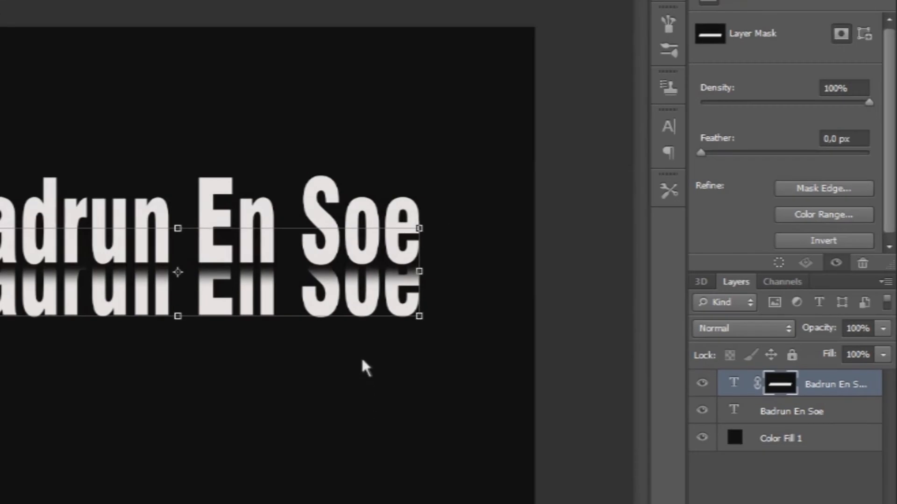
pyautogui.click(883, 329)
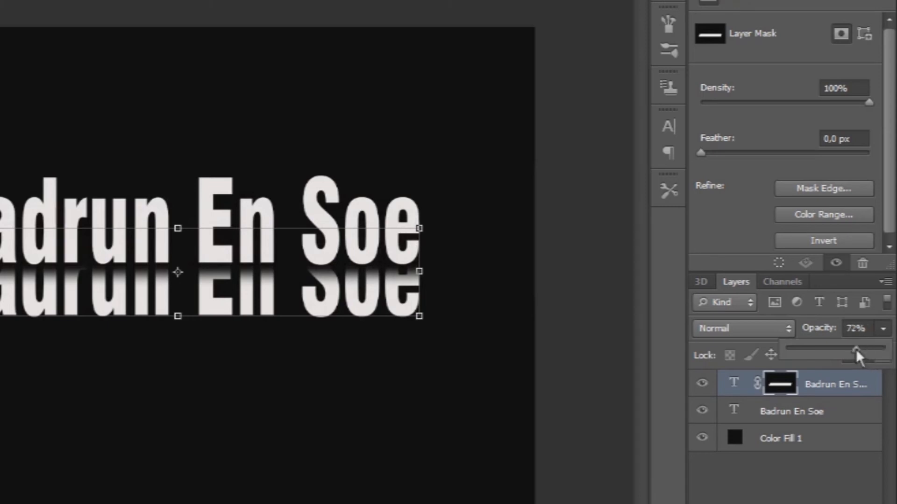
pyautogui.moveTo(825, 349)
pyautogui.mouseDown()
pyautogui.moveTo(795, 346)
pyautogui.moveTo(818, 347)
pyautogui.mouseUp()
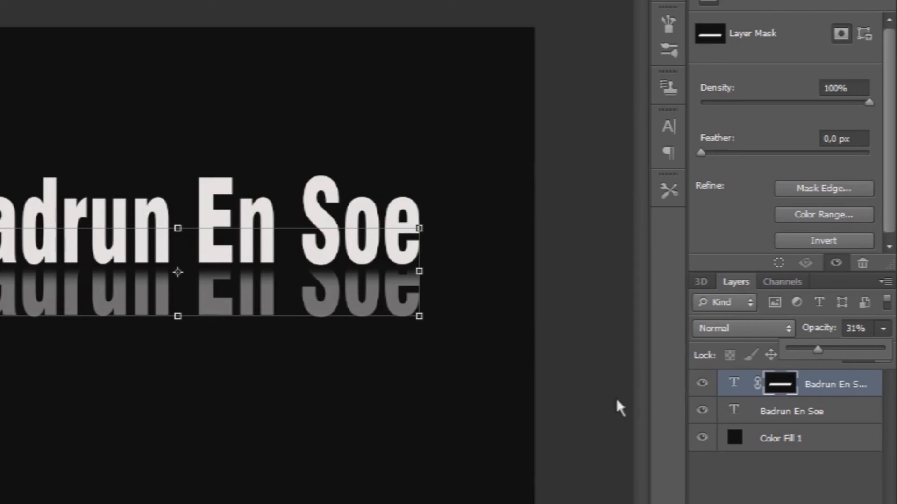
pyautogui.click(251, 316)
pyautogui.hotkey('ctrl', 't')
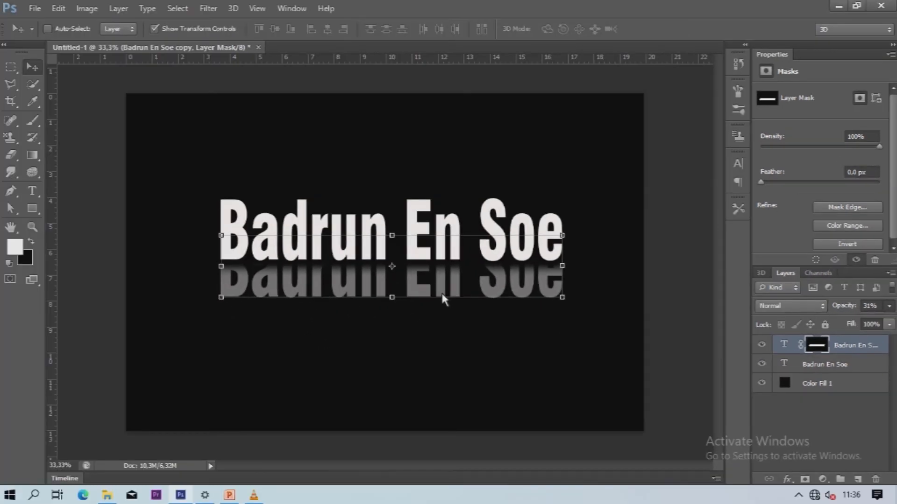
pyautogui.rightClick(442, 296)
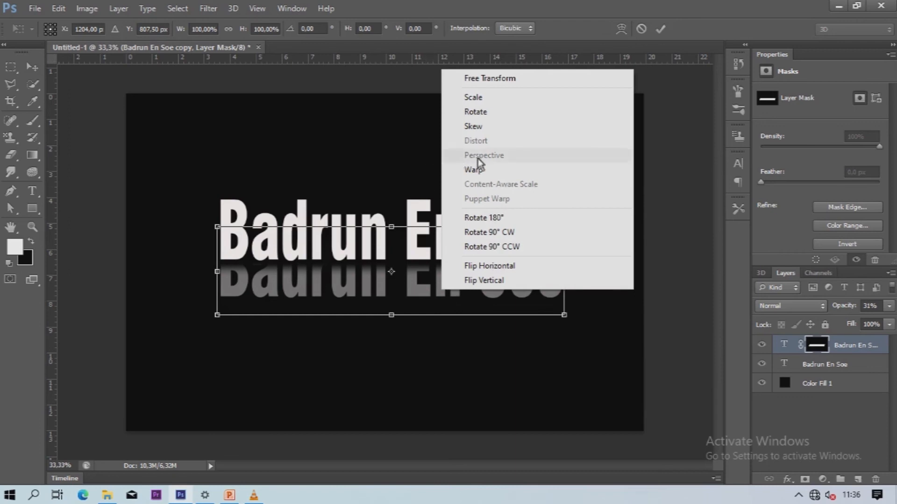
# Skew the reflection to about 10.93° and align it beneath the original text.
pyautogui.click(480, 103)
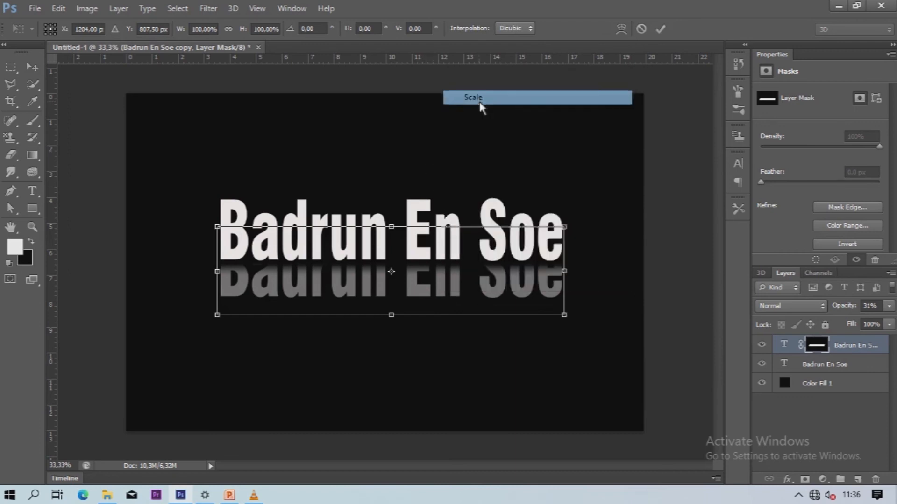
pyautogui.rightClick(514, 286)
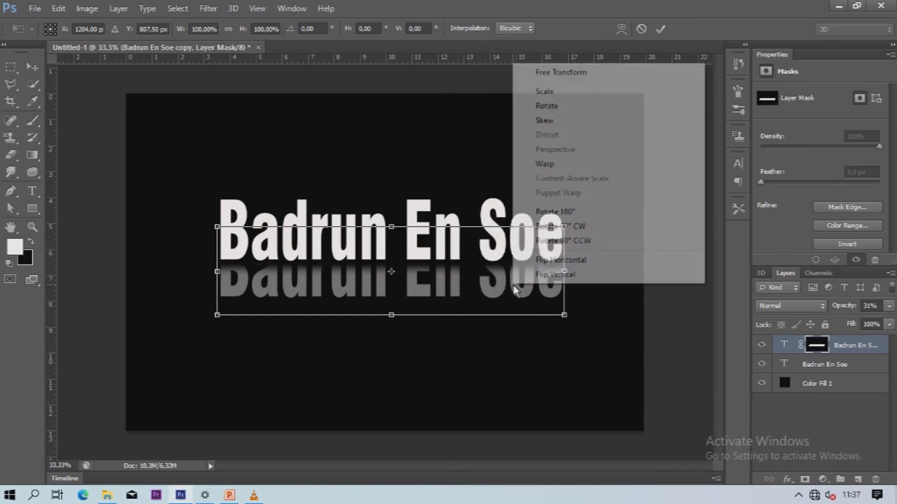
pyautogui.click(545, 121)
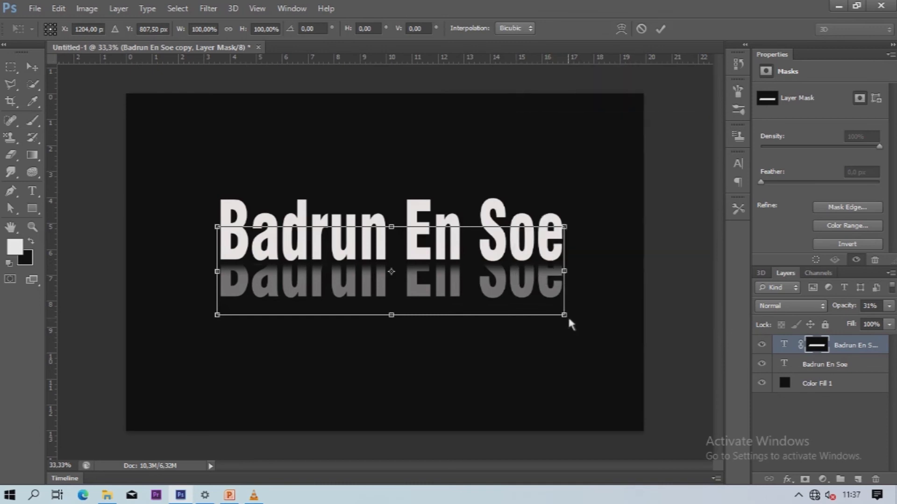
pyautogui.moveTo(568, 316); pyautogui.dragTo(585, 312)
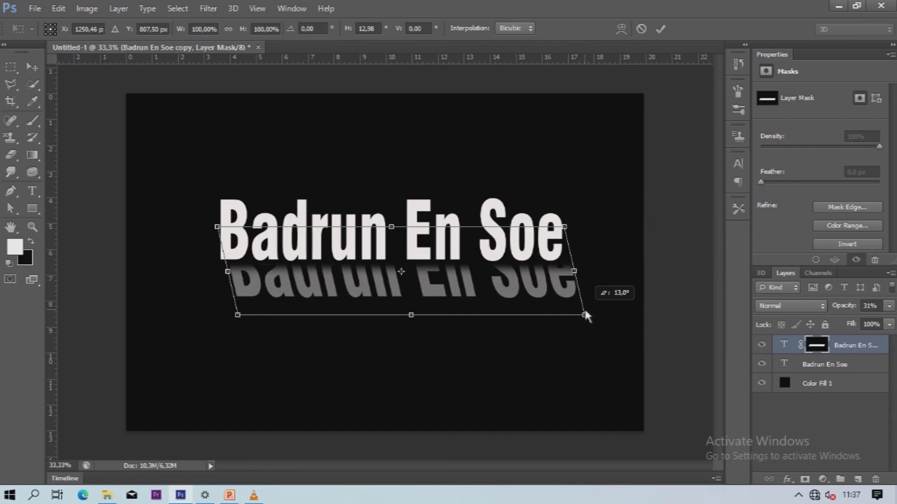
pyautogui.moveTo(537, 297)
pyautogui.mouseDown()
pyautogui.moveTo(520, 298)
pyautogui.moveTo(521, 289)
pyautogui.mouseUp()
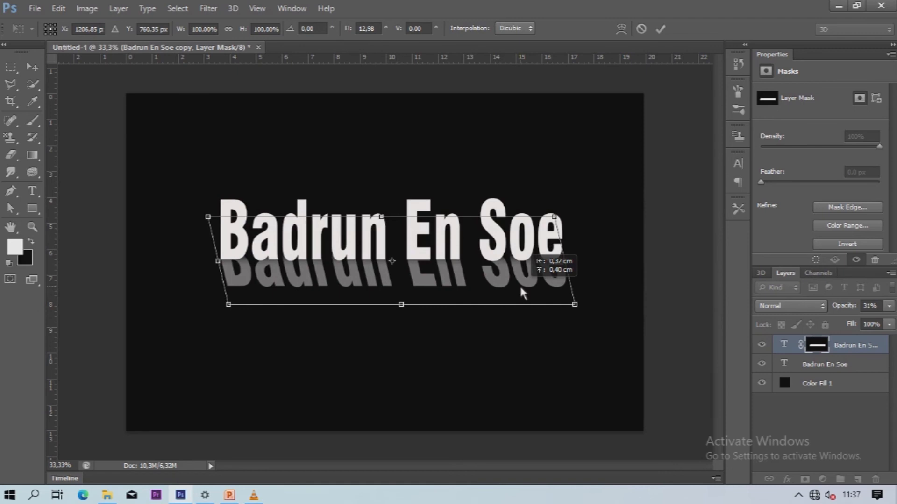
pyautogui.moveTo(519, 284); pyautogui.dragTo(519, 284)
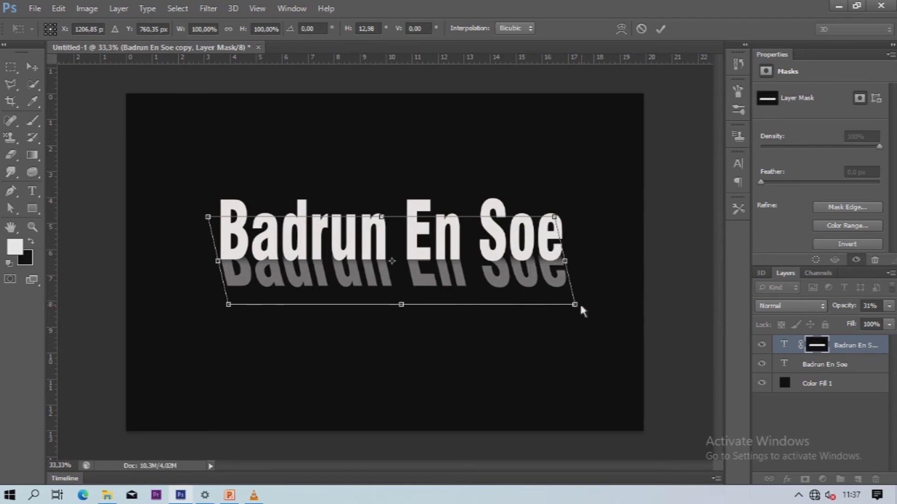
pyautogui.press('Up')
pyautogui.press('Up')
pyautogui.press('Up')
pyautogui.press('Up')
pyautogui.press('Up')
pyautogui.press('Up')
pyautogui.press('Up')
pyautogui.press('Up')
pyautogui.press('Up')
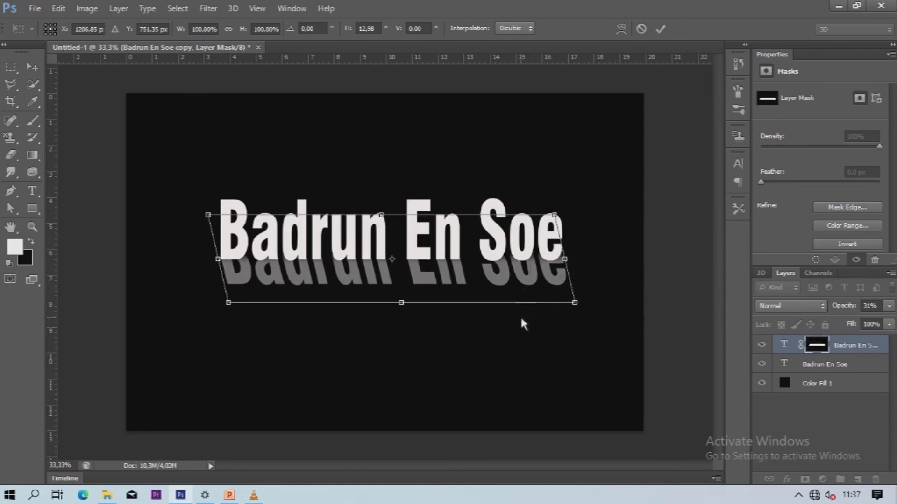
pyautogui.press('Right')
pyautogui.press('Right')
pyautogui.press('Right')
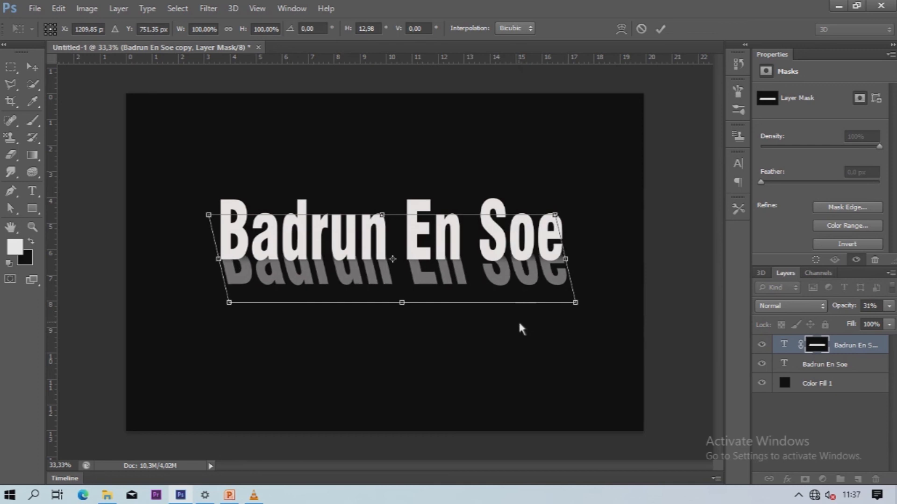
pyautogui.moveTo(571, 260)
pyautogui.mouseDown()
pyautogui.moveTo(586, 262)
pyautogui.moveTo(565, 259)
pyautogui.mouseUp()
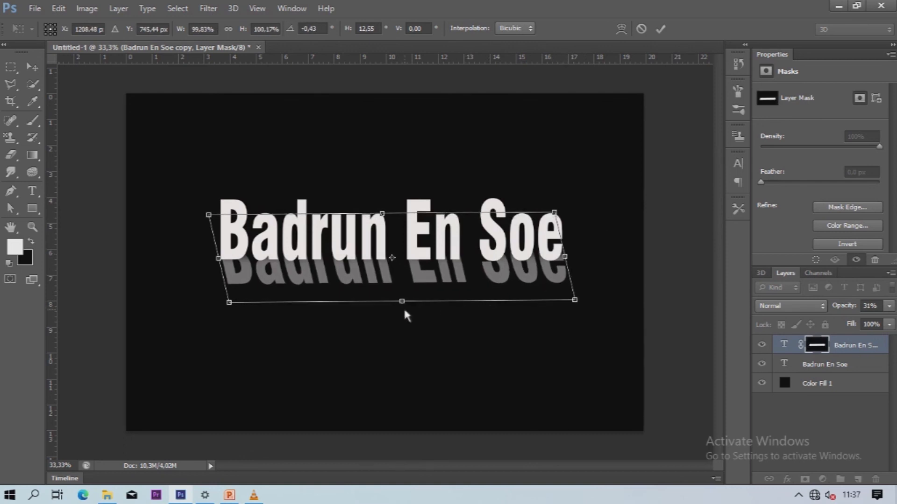
pyautogui.moveTo(402, 303)
pyautogui.mouseDown()
pyautogui.moveTo(352, 303)
pyautogui.moveTo(404, 299)
pyautogui.mouseUp()
pyautogui.press('Up')
pyautogui.press('Up')
pyautogui.press('Up')
pyautogui.press('Up')
pyautogui.press('Up')
pyautogui.press('Up')
pyautogui.press('Up')
pyautogui.press('Up')
pyautogui.press('Up')
pyautogui.press('Up')
pyautogui.press('Up')
pyautogui.press('Up')
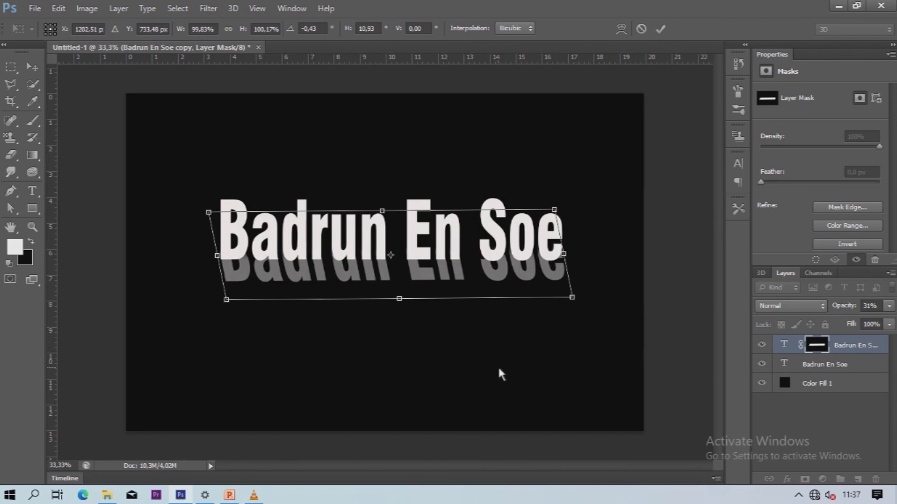
# Commit the skew and nudge the reflection slightly lower under the text.
pyautogui.click(661, 30)
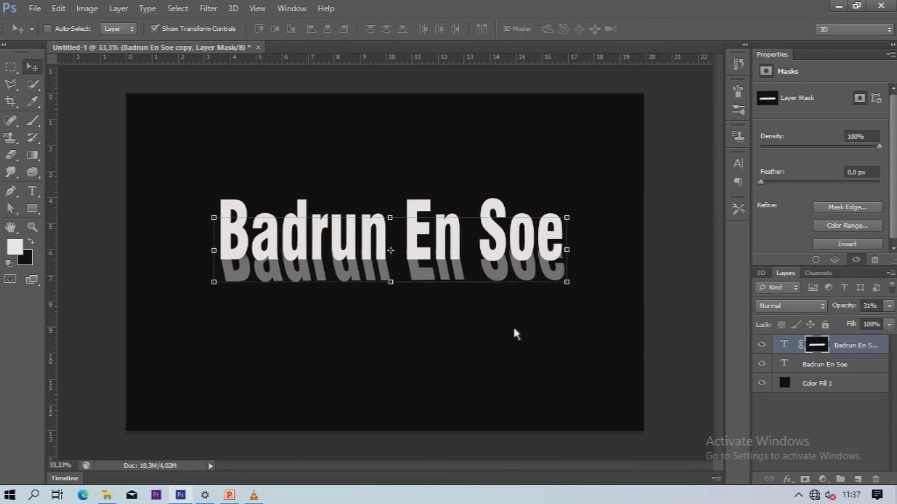
pyautogui.moveTo(475, 329); pyautogui.dragTo(467, 336)
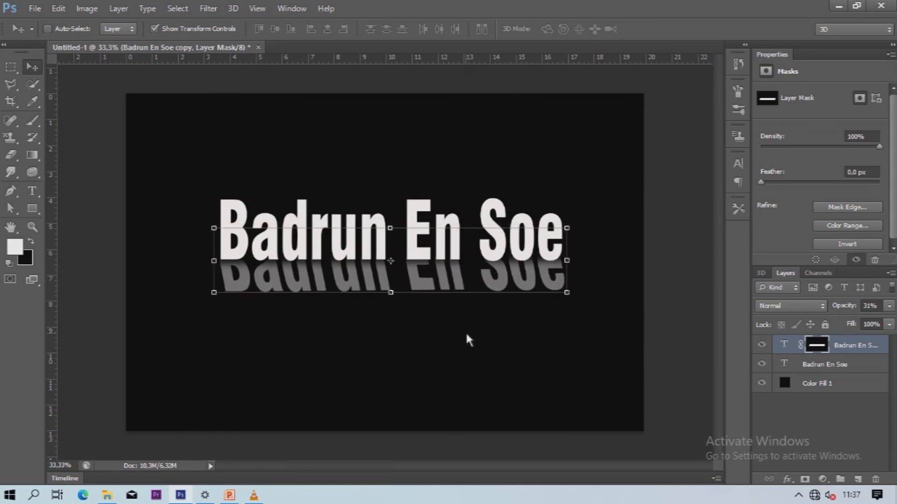
pyautogui.press('Down')
pyautogui.press('Down')
pyautogui.press('Down')
pyautogui.press('Down')
pyautogui.press('Down')
pyautogui.press('Down')
pyautogui.press('Down')
pyautogui.press('Up')
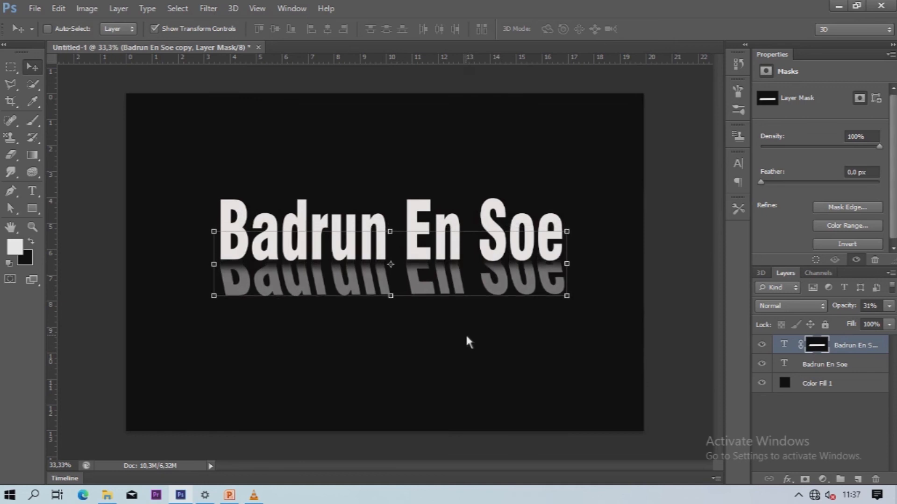